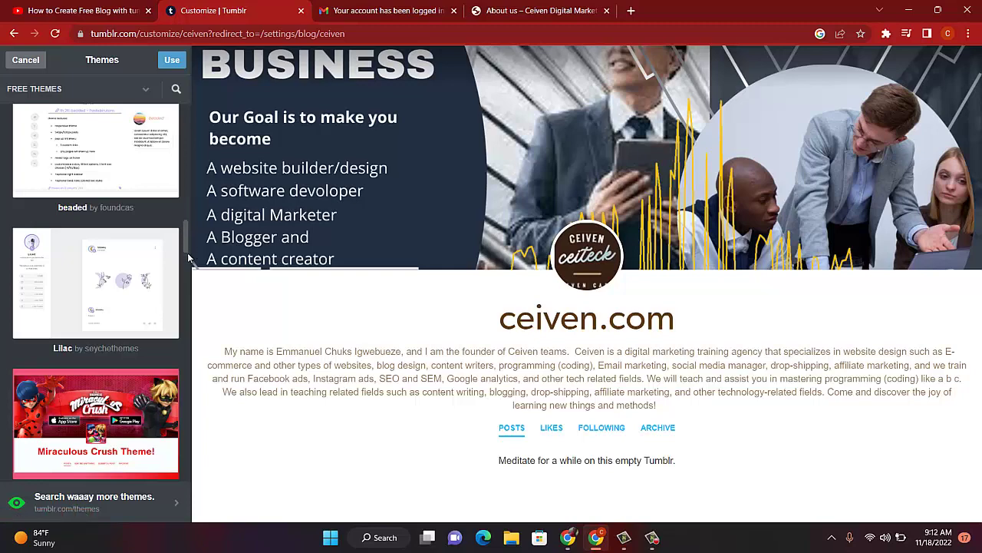
- Browse the free themes and apply the Basic theme by cubthemes to the blog
{"action": "left_click_drag", "start_coordinate": [189, 259], "coordinate": [196, 367]}
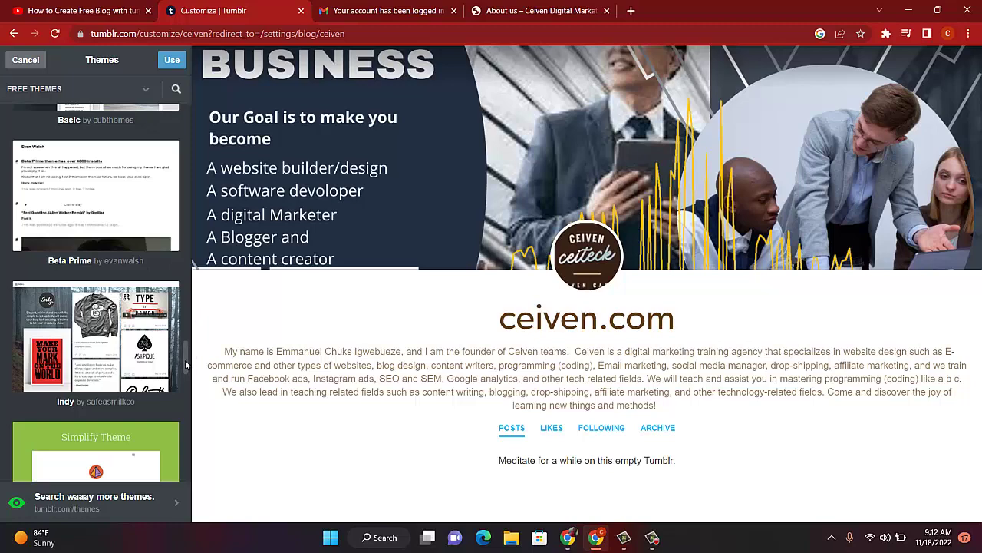
{"action": "left_click_drag", "start_coordinate": [185, 359], "coordinate": [189, 336]}
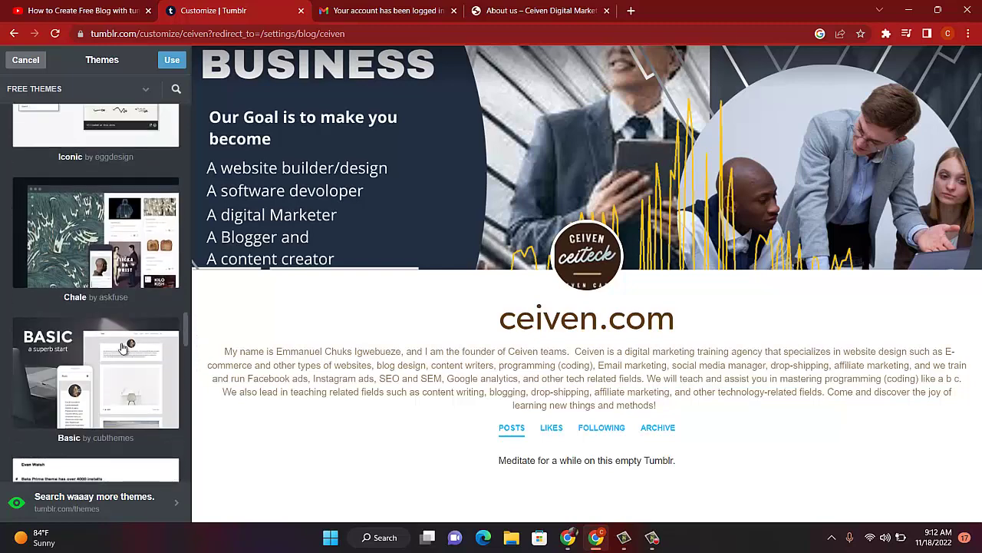
{"action": "left_click", "coordinate": [89, 358]}
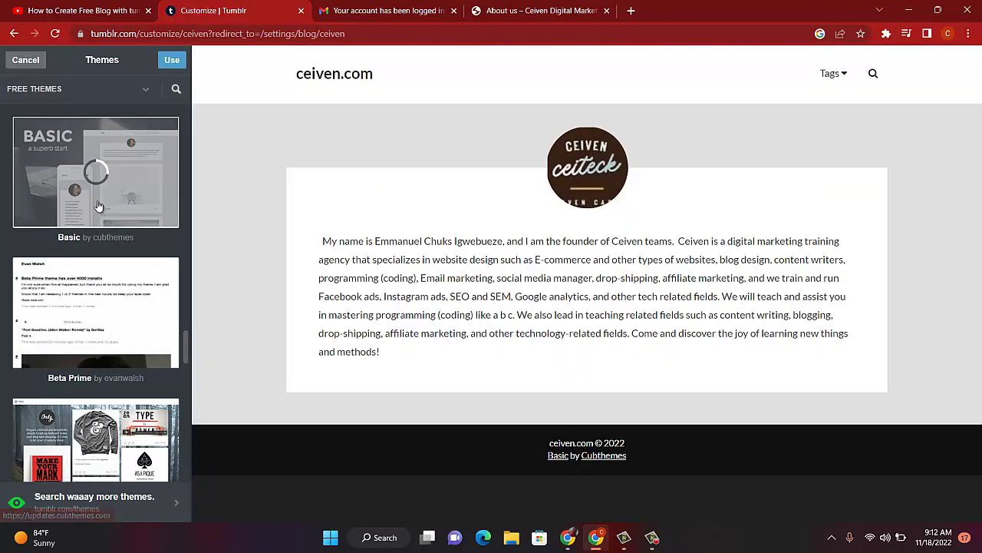
{"action": "left_click", "coordinate": [170, 63]}
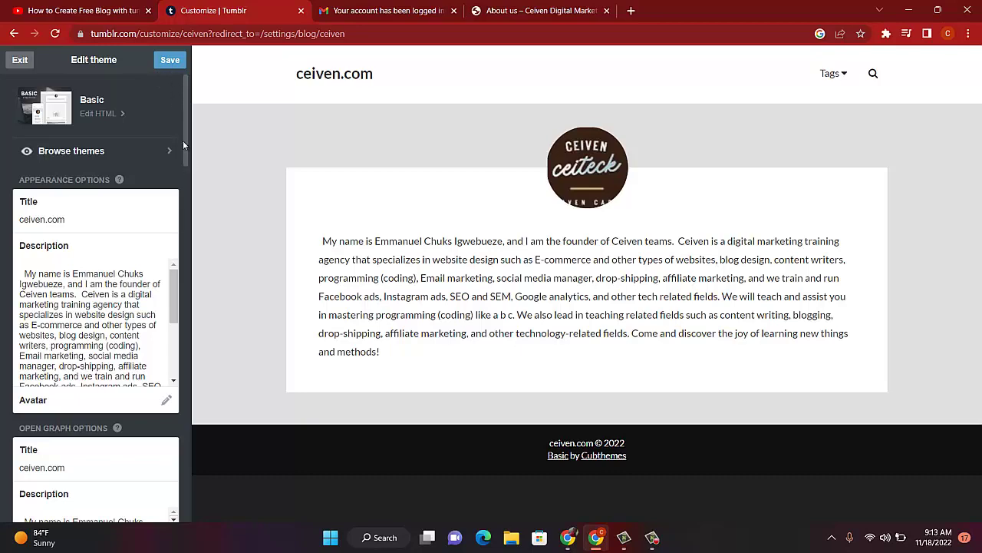
{"action": "scroll", "coordinate": [186, 175], "scroll_direction": "down", "scroll_amount": 2}
{"action": "left_click_drag", "start_coordinate": [185, 176], "coordinate": [190, 232]}
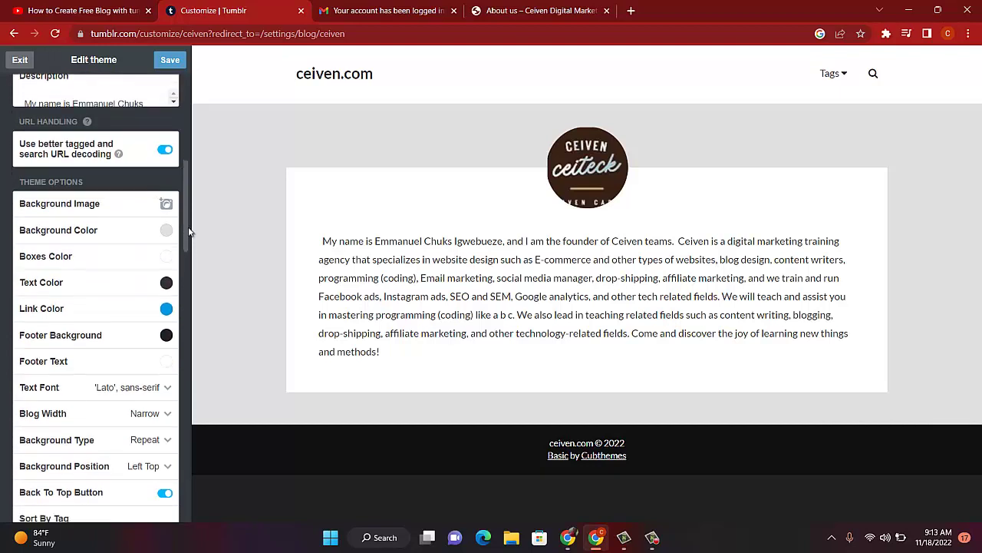
{"action": "left_click", "coordinate": [652, 537]}
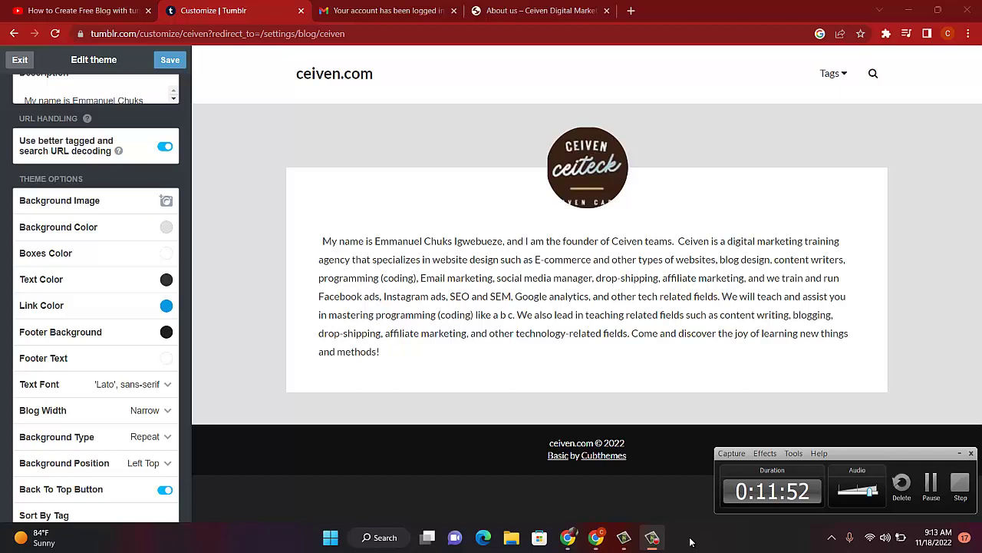
{"action": "left_click", "coordinate": [930, 484]}
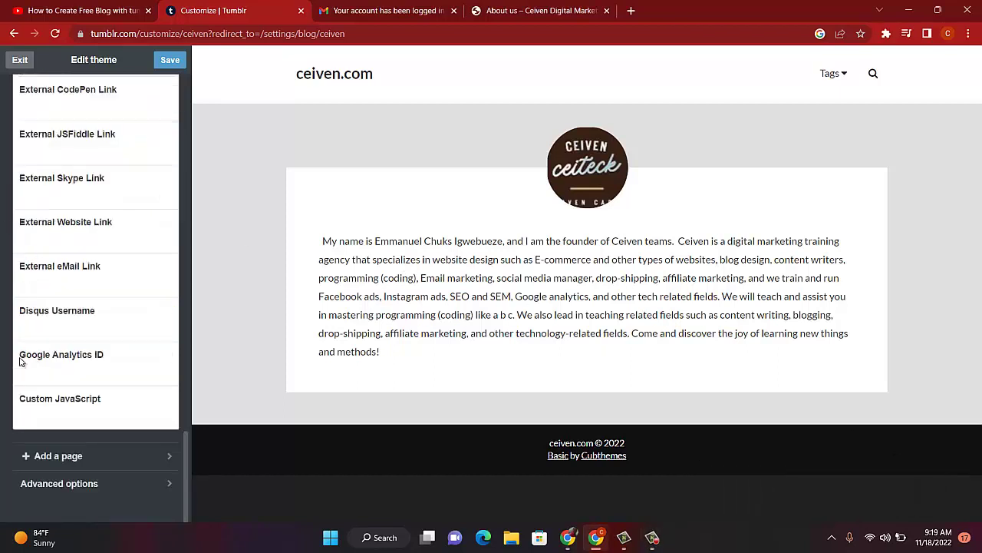
- Add a new standard-layout page titled "About Us" and try to save it
{"action": "left_click", "coordinate": [55, 456]}
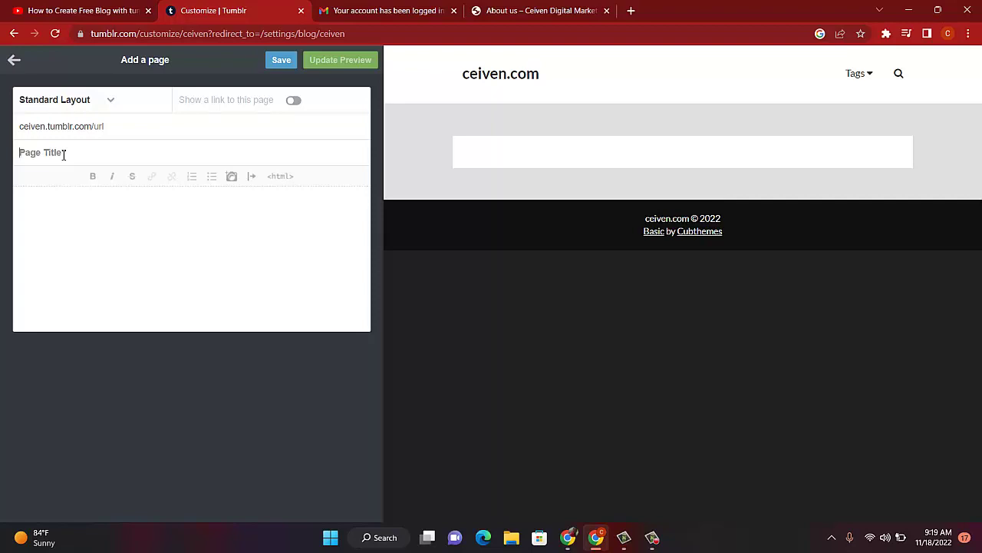
{"action": "type", "text": "About"}
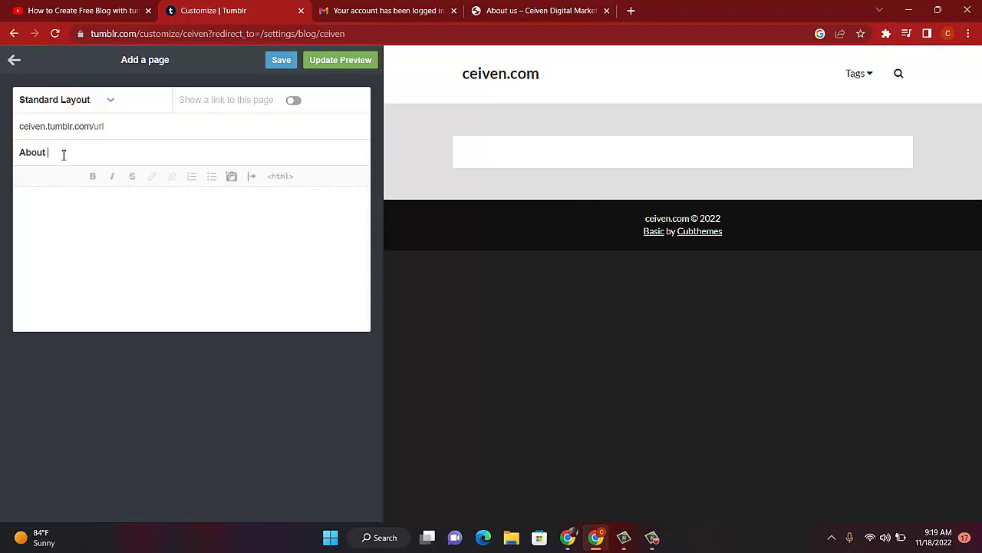
{"action": "type", "text": " Us"}
{"action": "left_click", "coordinate": [285, 61]}
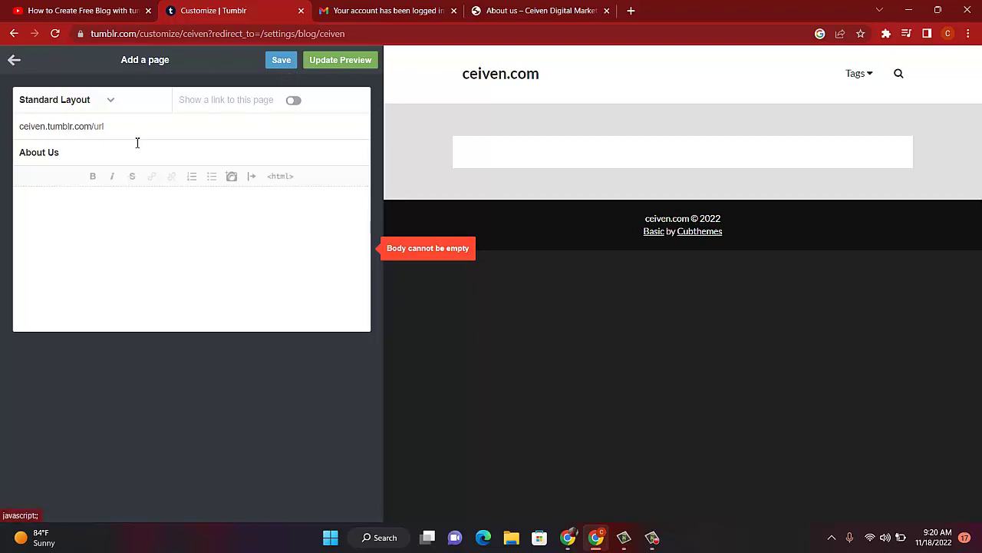
- Enter "About Ceiven Digital Marketing services" as the page's body text and try to save the page
{"action": "left_click", "coordinate": [175, 213]}
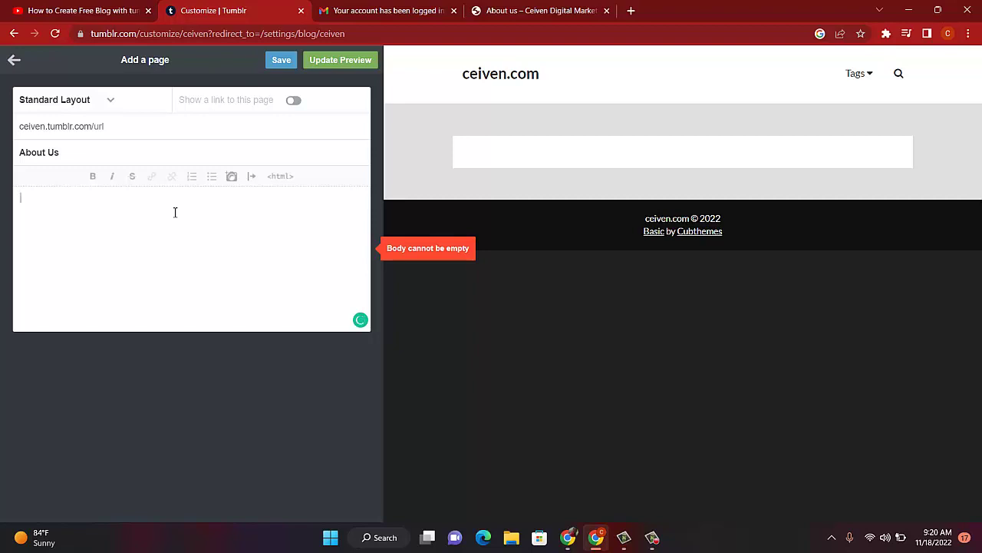
{"action": "type", "text": "About Ceiven Di"}
{"action": "type", "text": "gital Mar"}
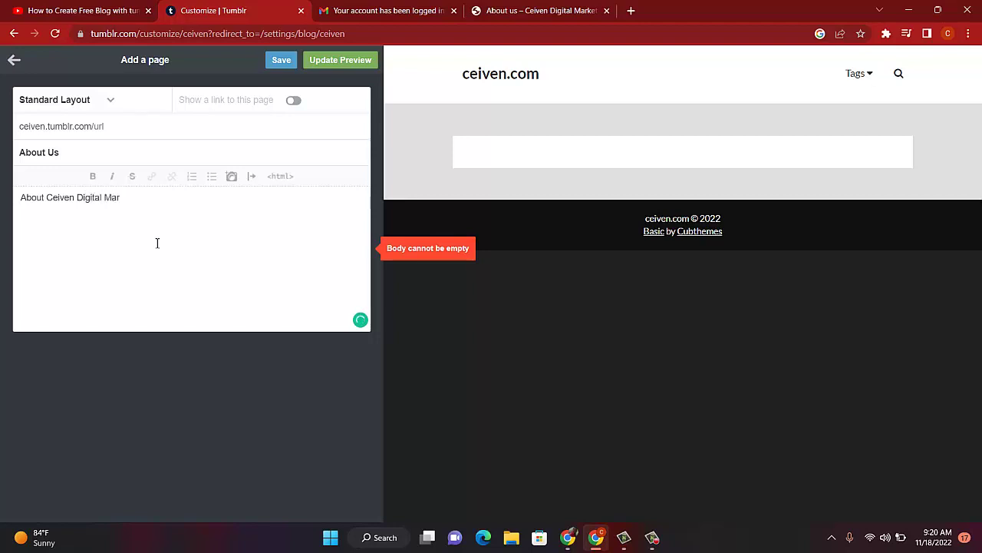
{"action": "type", "text": "keting services"}
{"action": "left_click", "coordinate": [282, 61]}
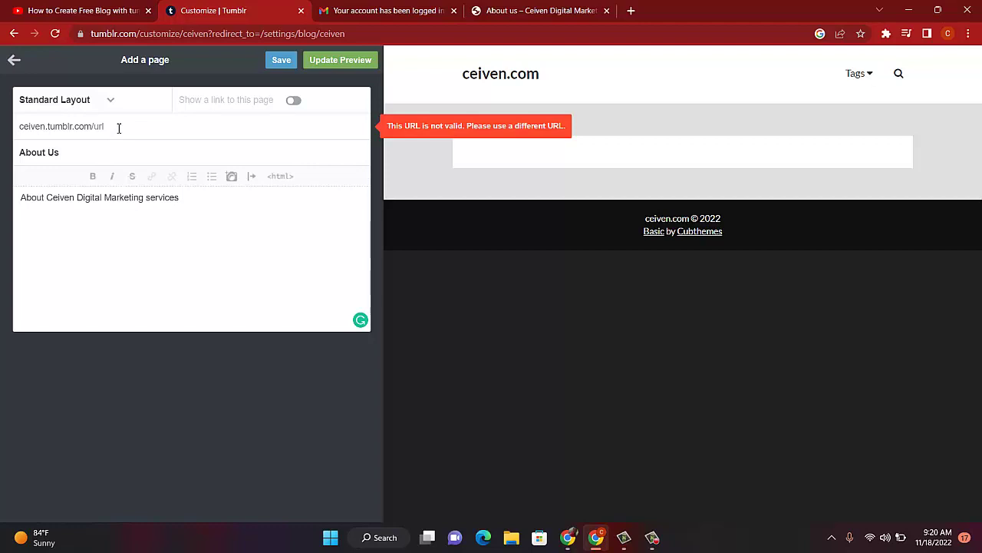
- Set the page's URL ending to "about us" and enable showing a link to the page labelled "About Us"
{"action": "type", "text": "ab"}
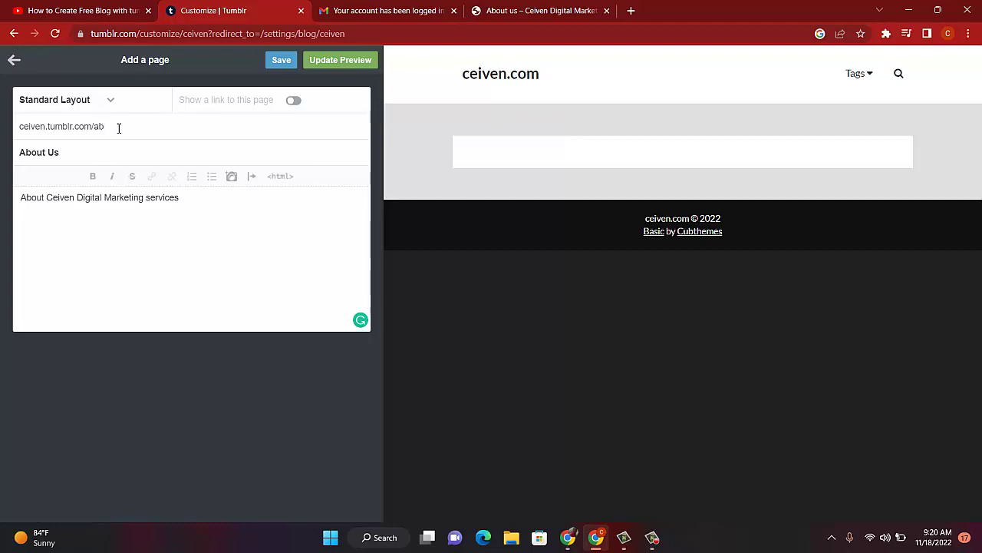
{"action": "type", "text": "out us"}
{"action": "left_click", "coordinate": [294, 101]}
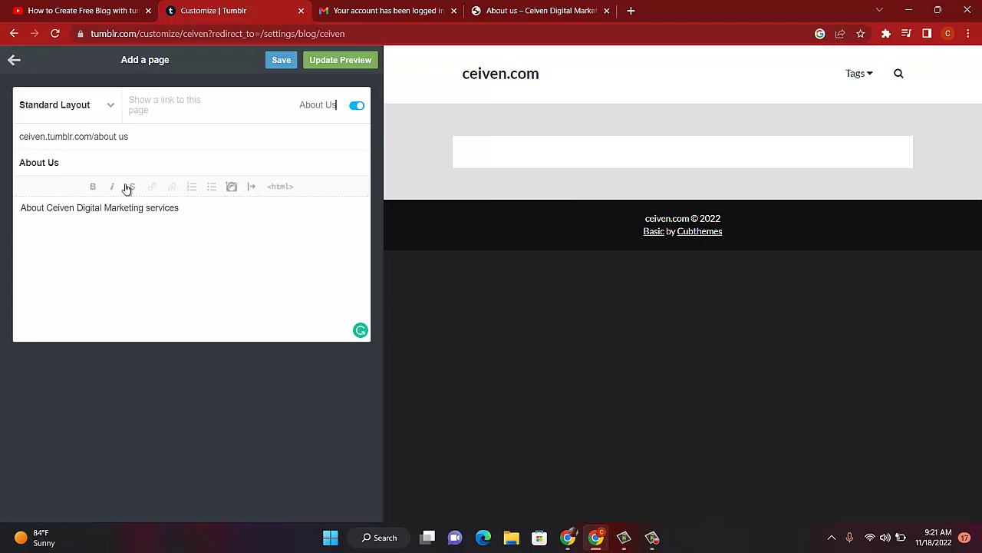
- Examine the HTML source of the About Us page's body text
{"action": "left_click", "coordinate": [281, 188]}
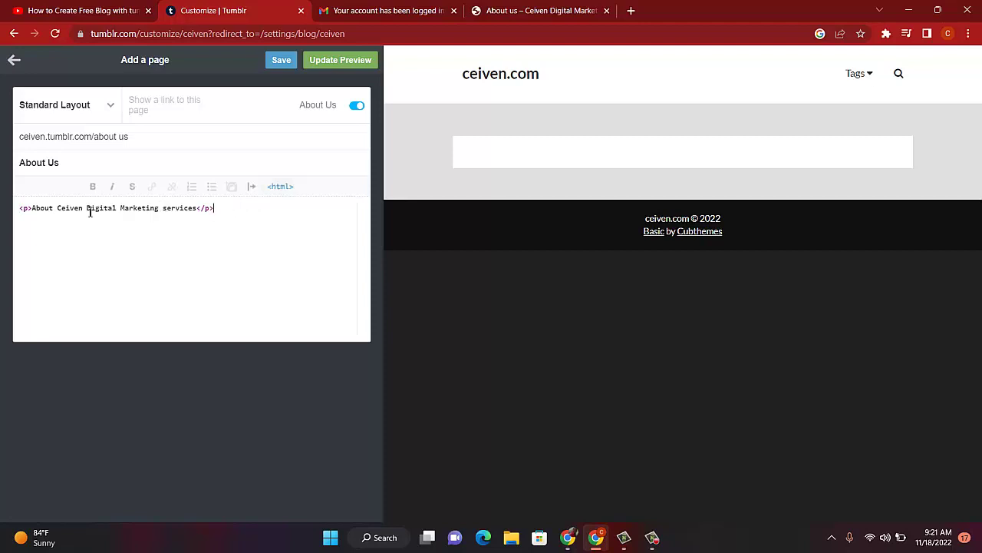
{"action": "left_click", "coordinate": [20, 208]}
{"action": "left_click", "coordinate": [652, 537]}
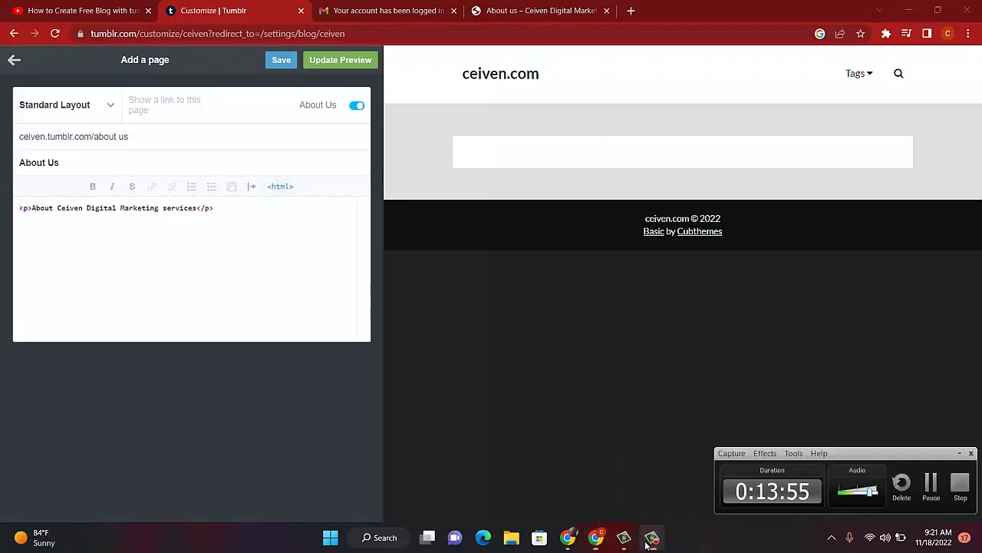
{"action": "left_click", "coordinate": [928, 483]}
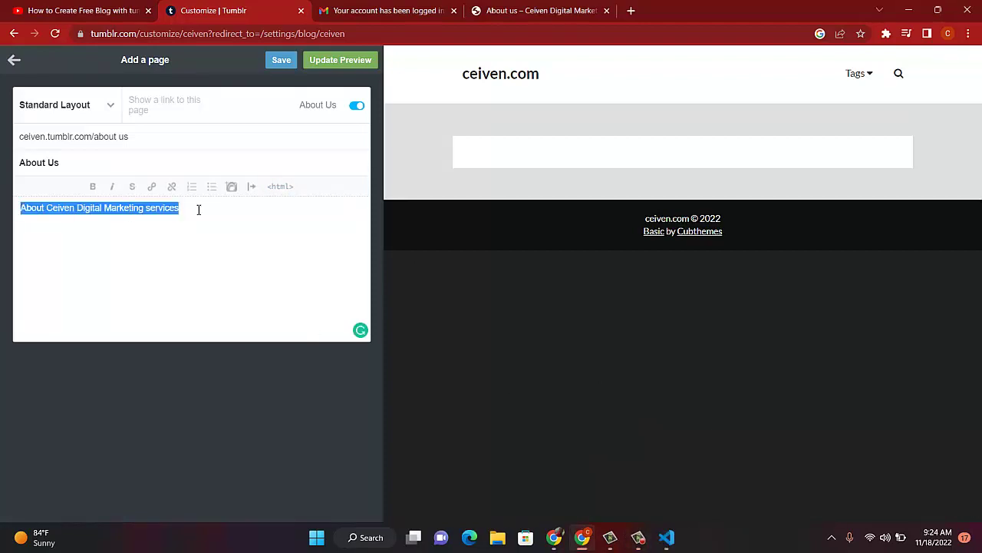
- Select the page's body text, save the About Us page and update its preview
{"action": "left_click", "coordinate": [198, 208]}
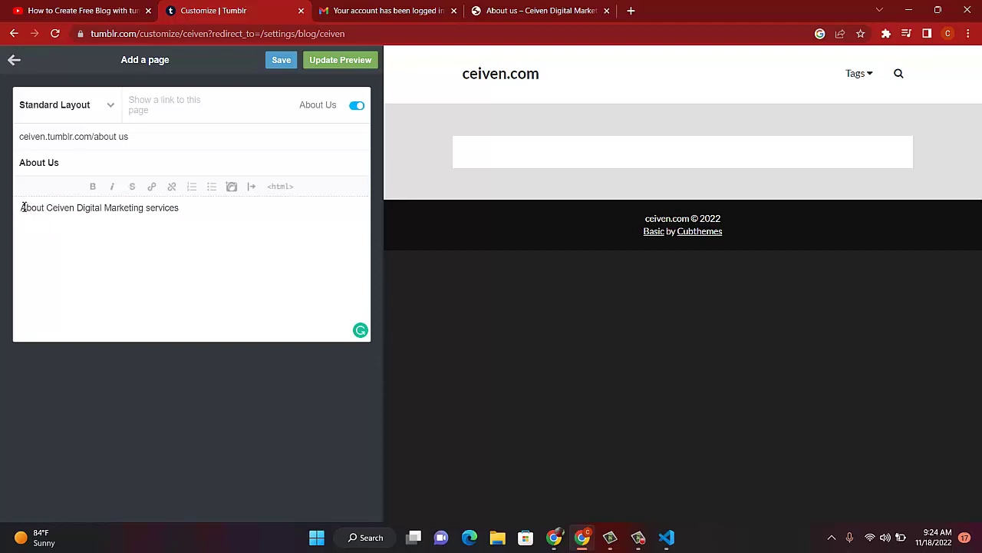
{"action": "left_click_drag", "start_coordinate": [22, 208], "coordinate": [193, 206]}
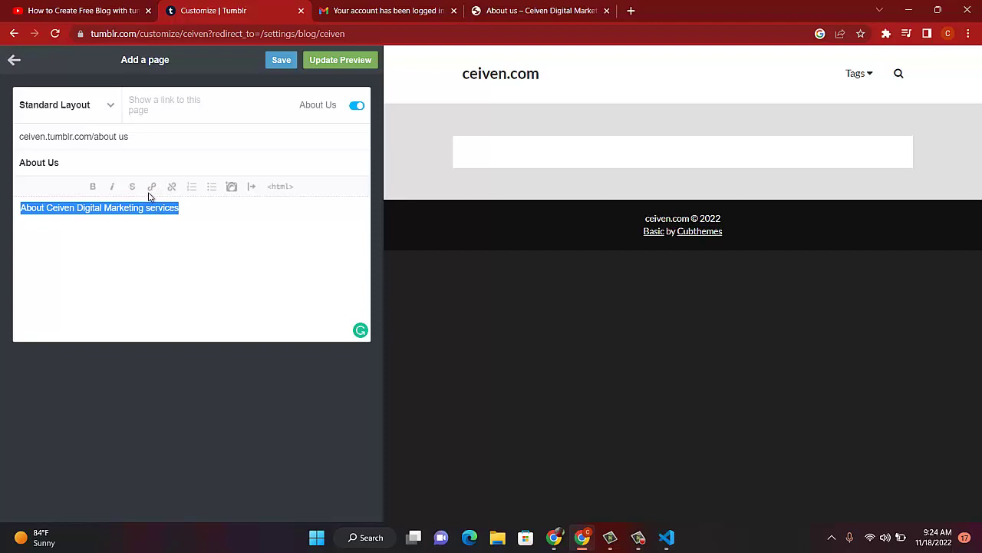
{"action": "left_click", "coordinate": [281, 69]}
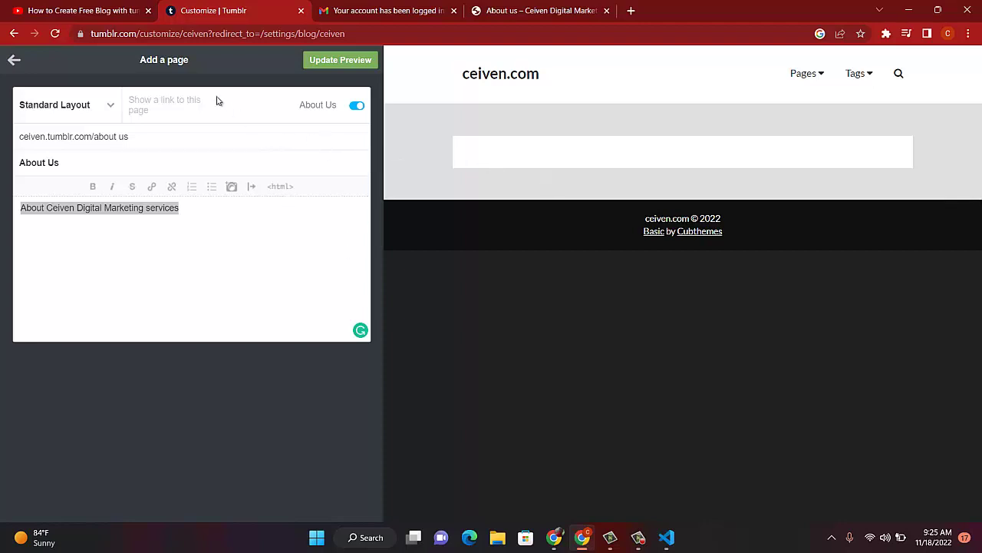
{"action": "left_click", "coordinate": [350, 61]}
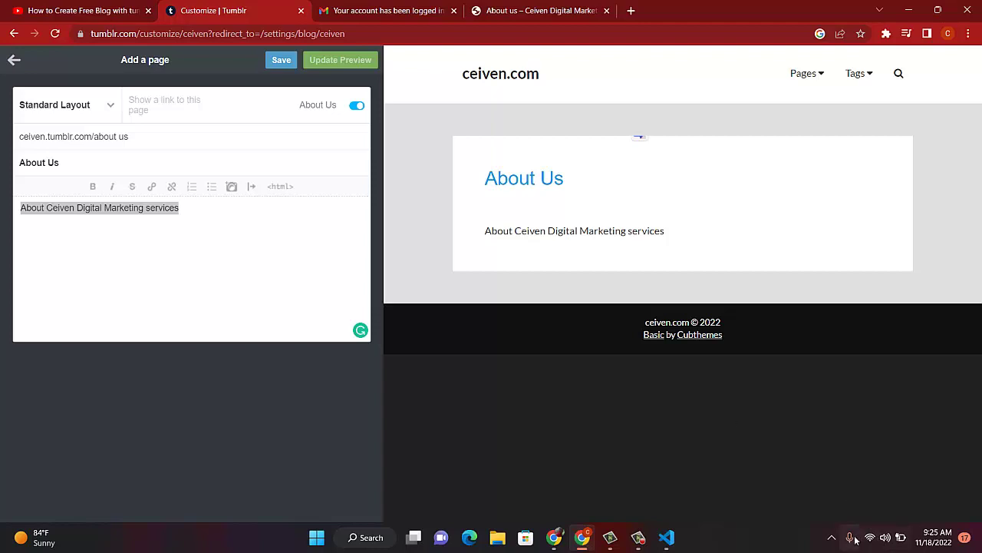
{"action": "left_click", "coordinate": [639, 537]}
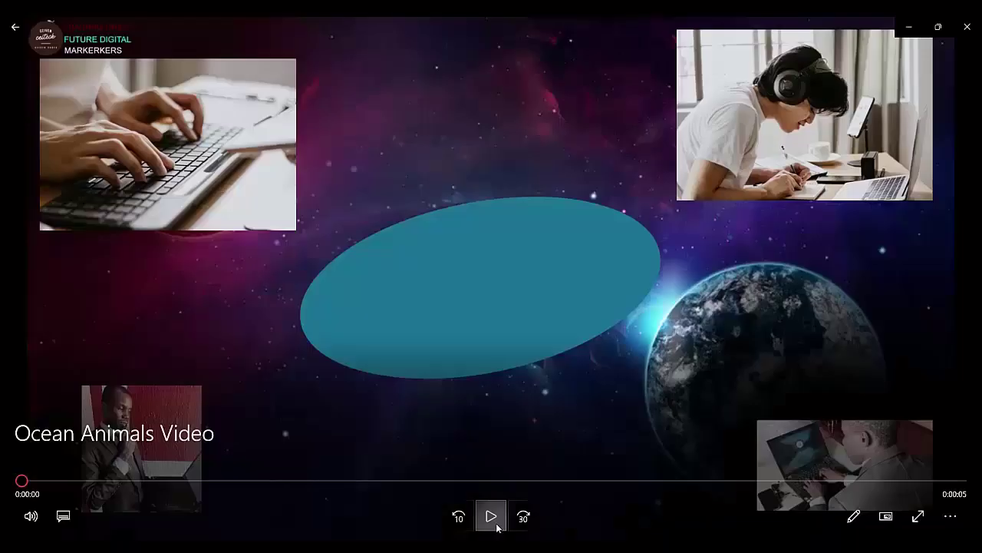
{"action": "left_click", "coordinate": [491, 516]}
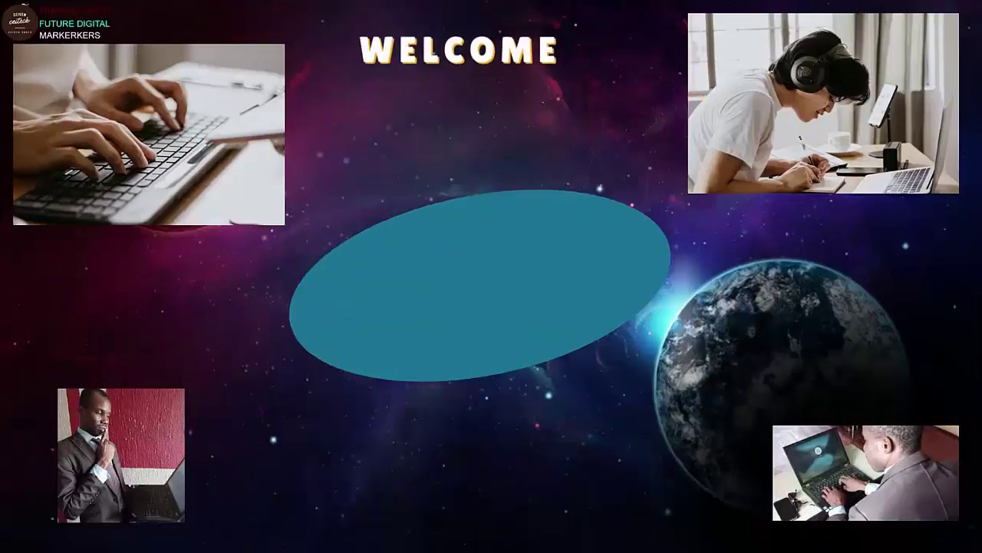